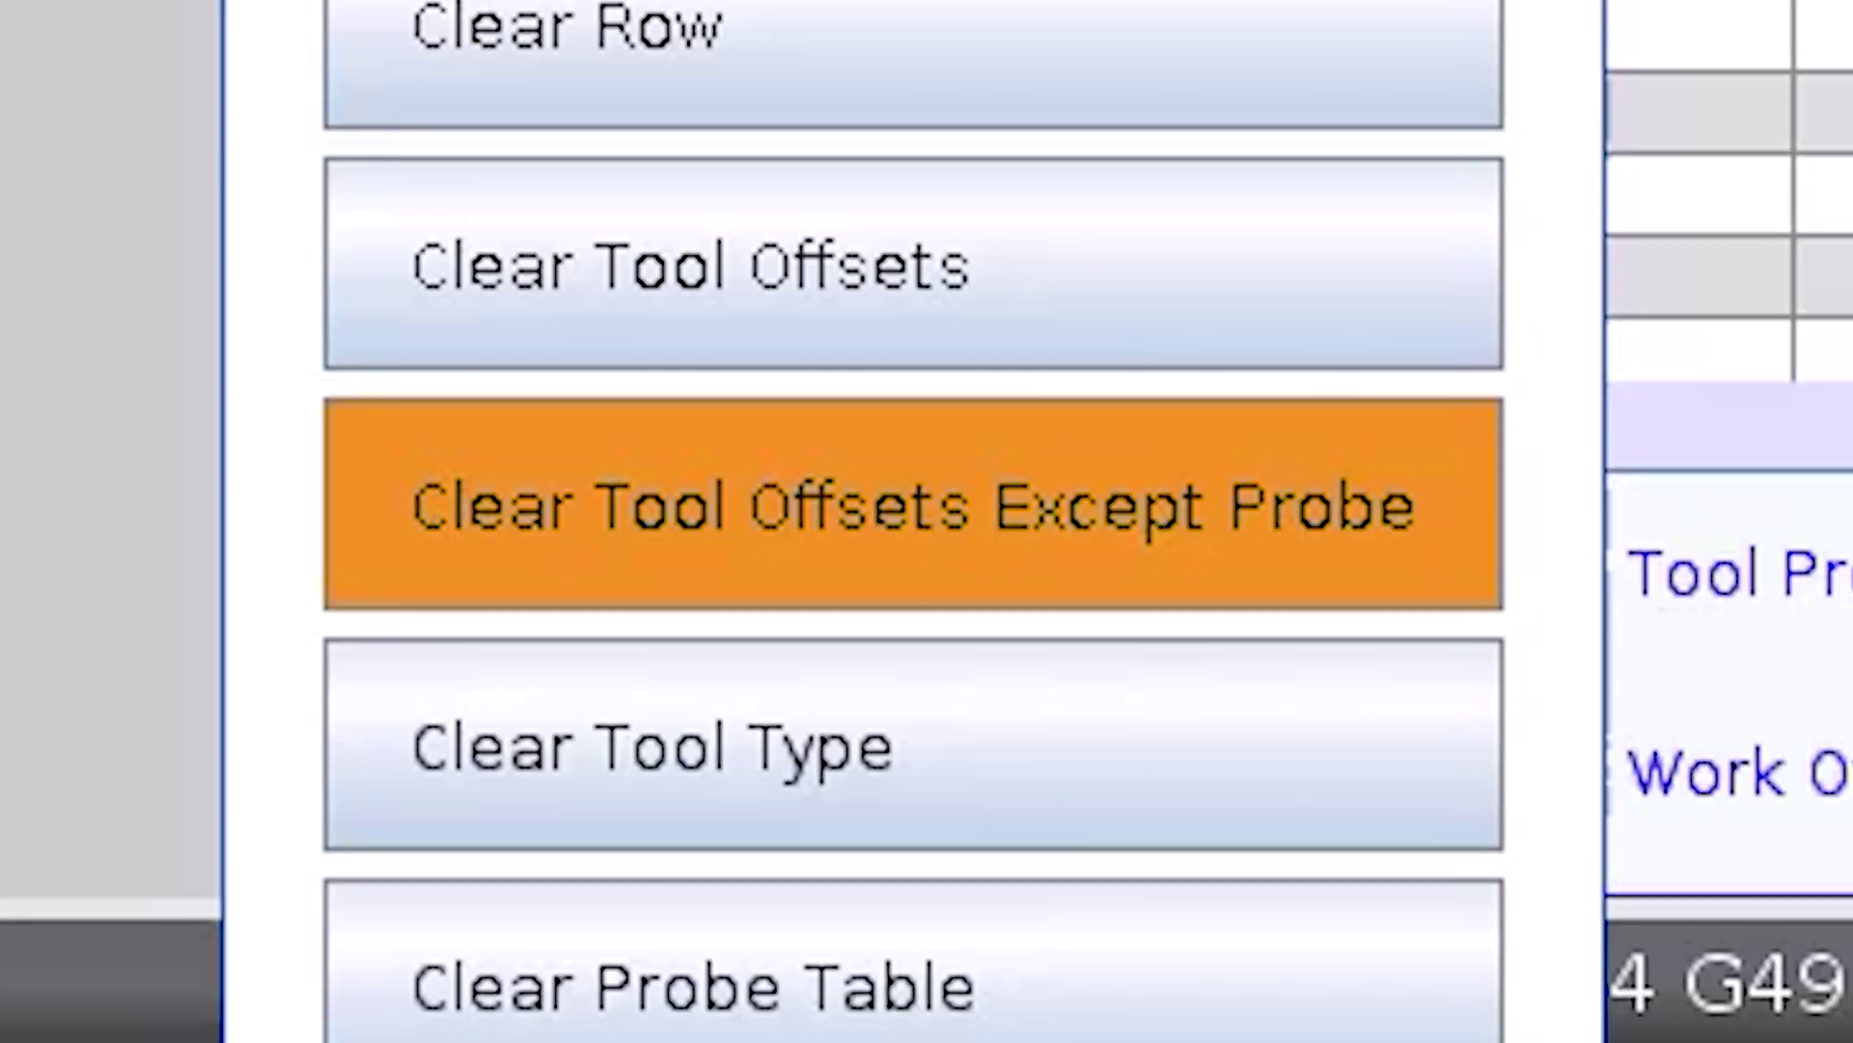
# - Clear all tool offsets except probe offset 50
pyautogui.press('Return')
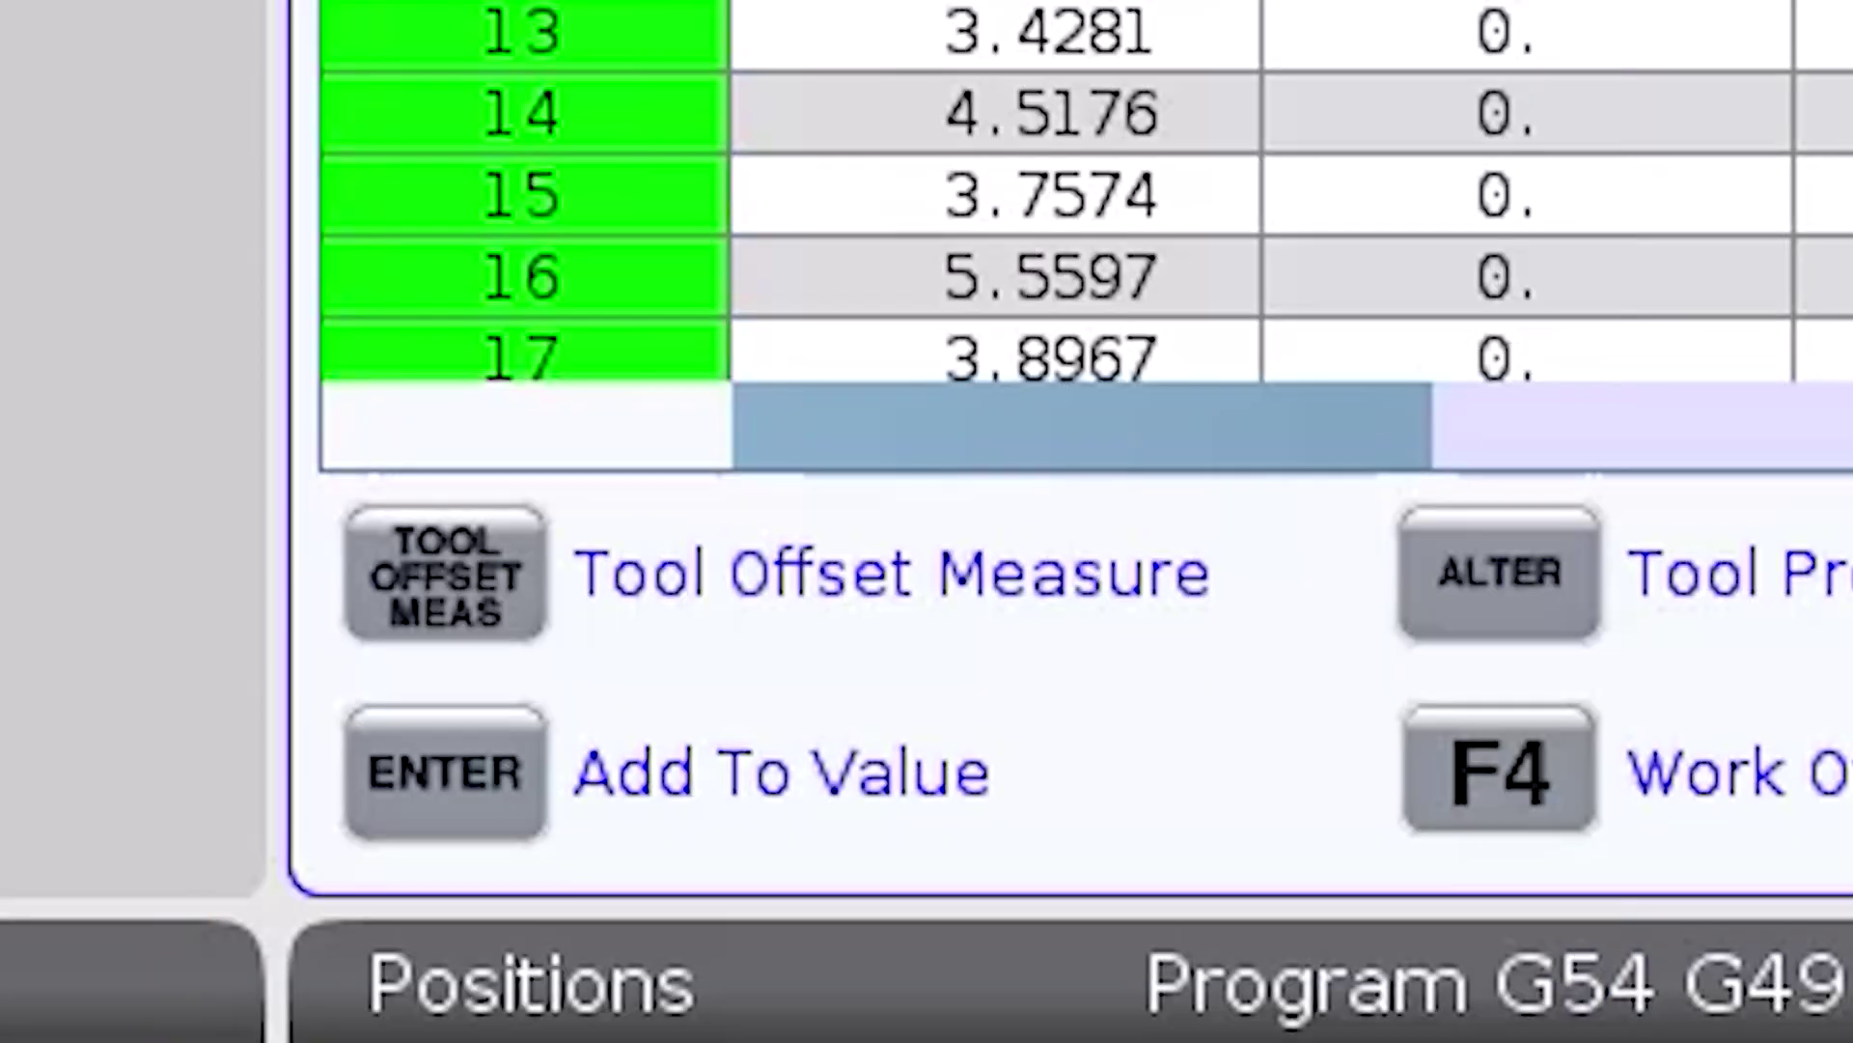
# - Confirm zeroing the offsets and set offset 50's tool type to Probe
pyautogui.press('y')
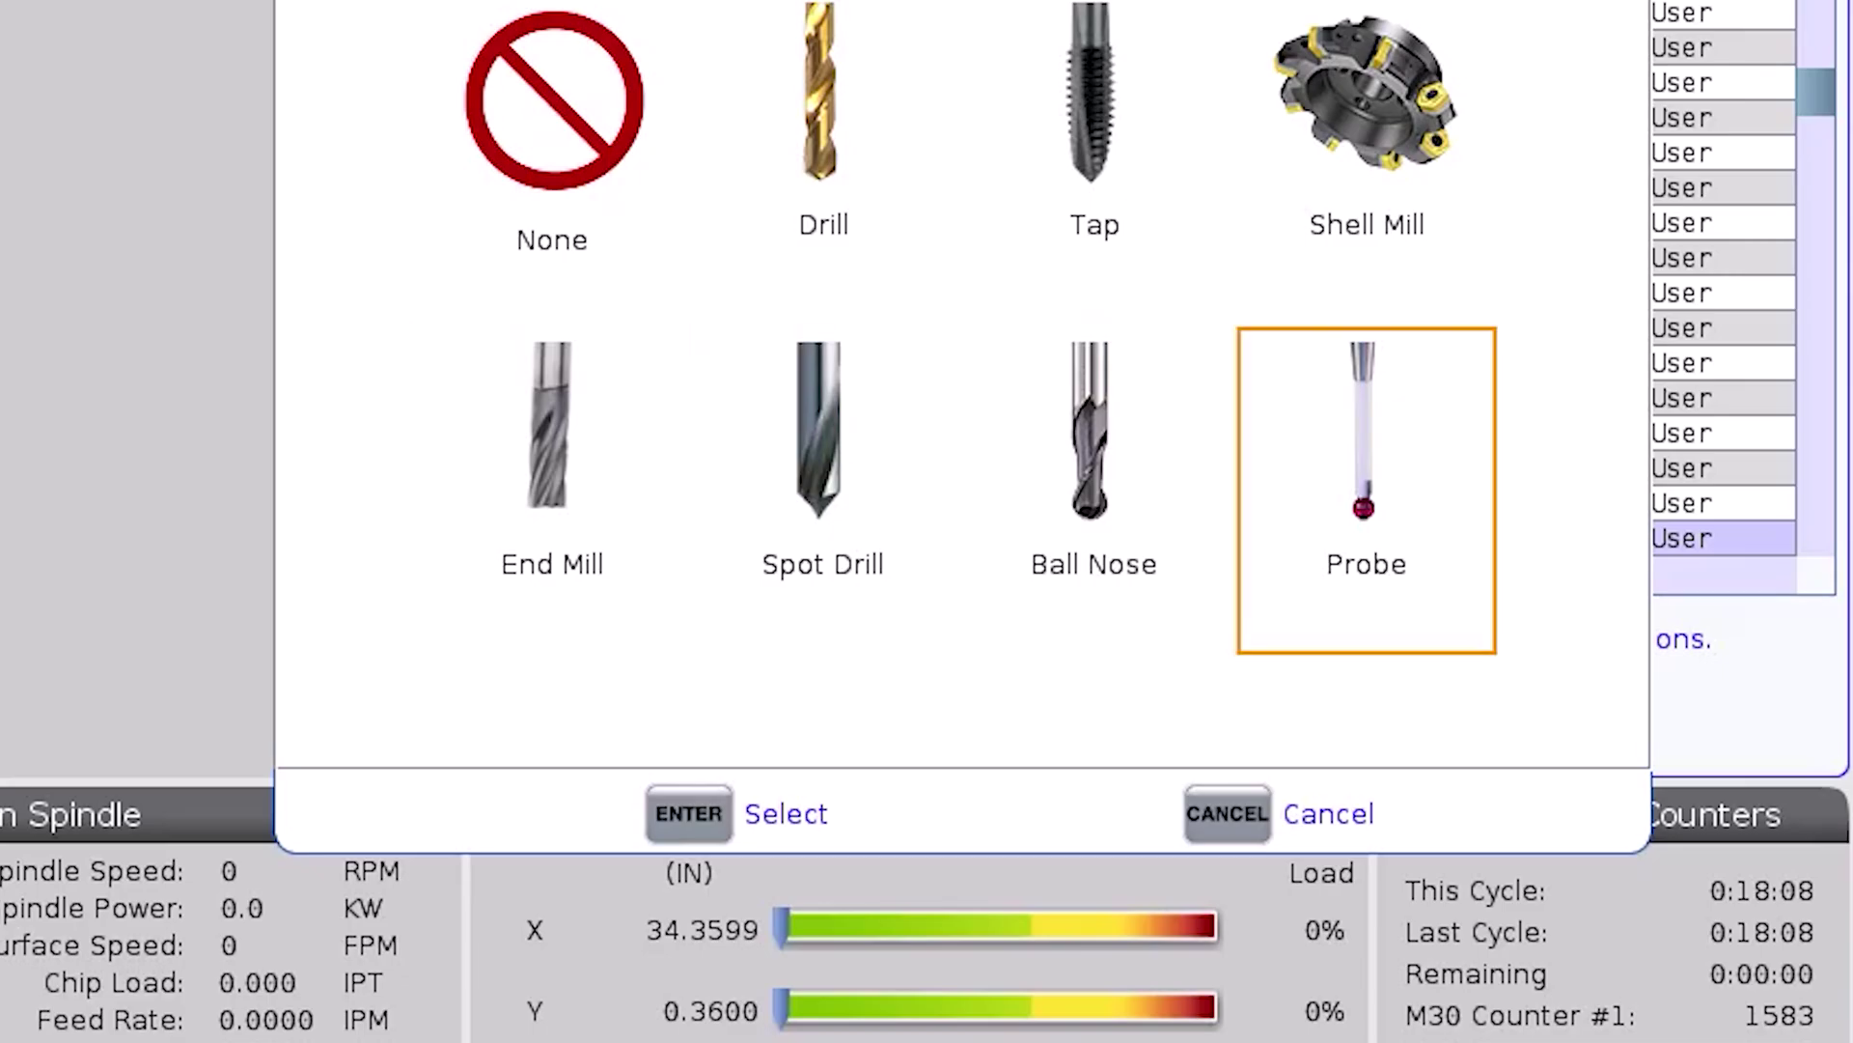
pyautogui.press('Return')
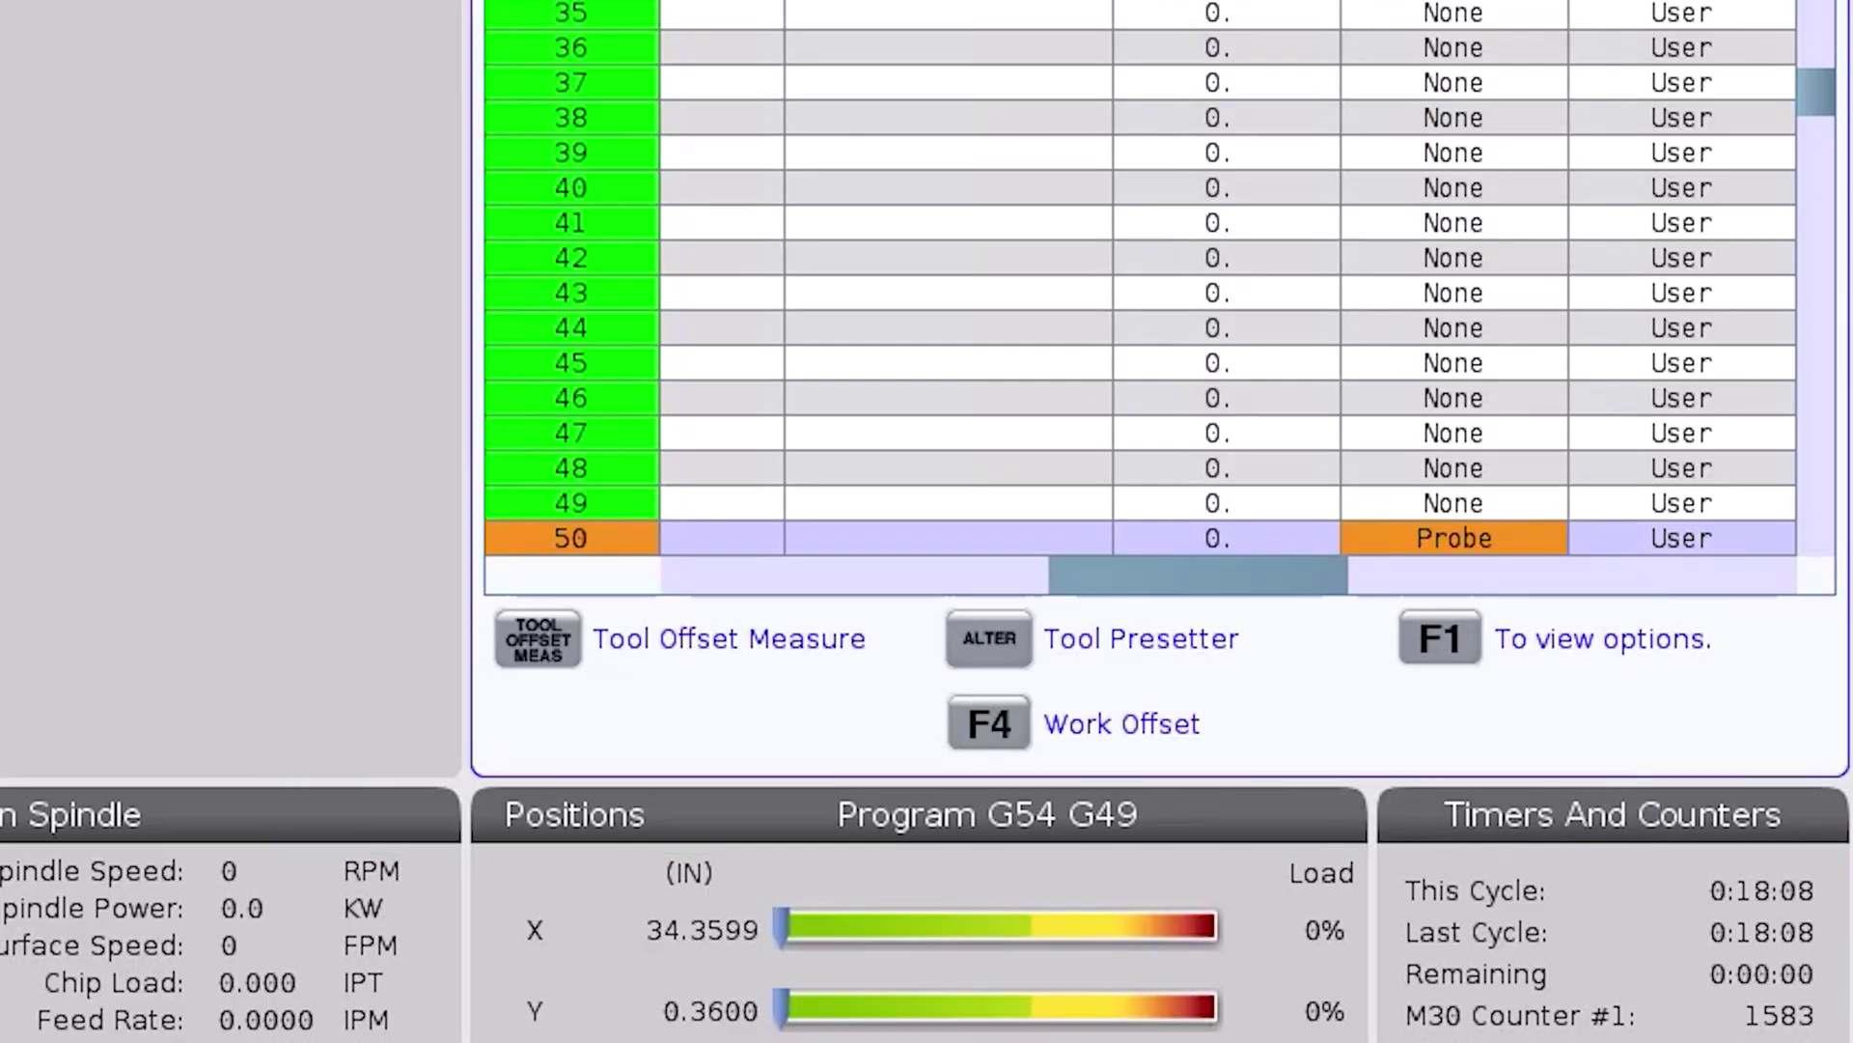